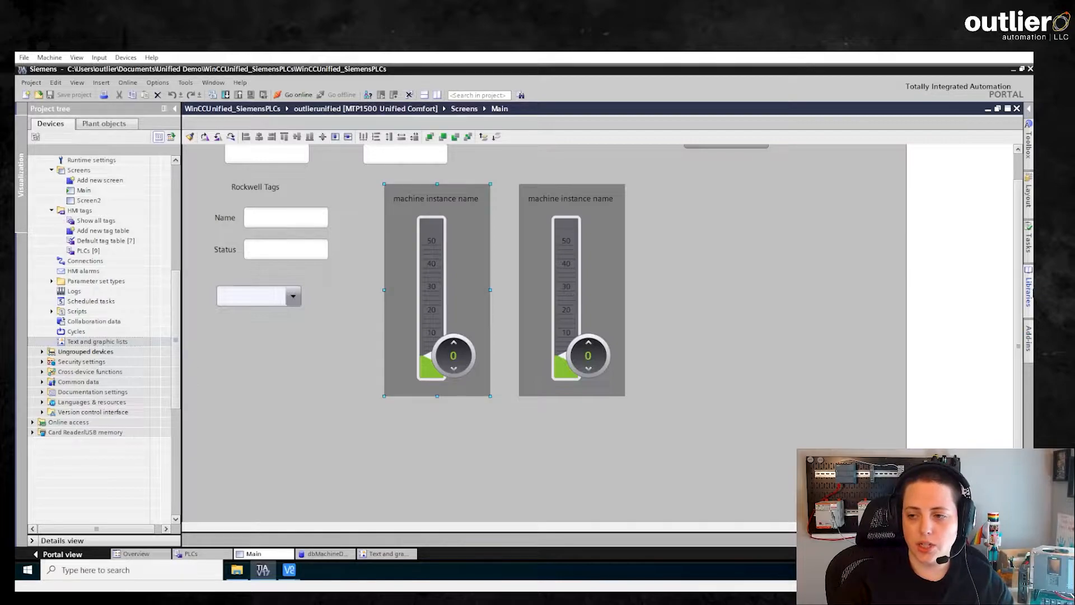
# Open the MachineSpeedCtrl faceplate type from the project library for editing.
pyautogui.click(1029, 289)
pyautogui.rightClick(817, 227)
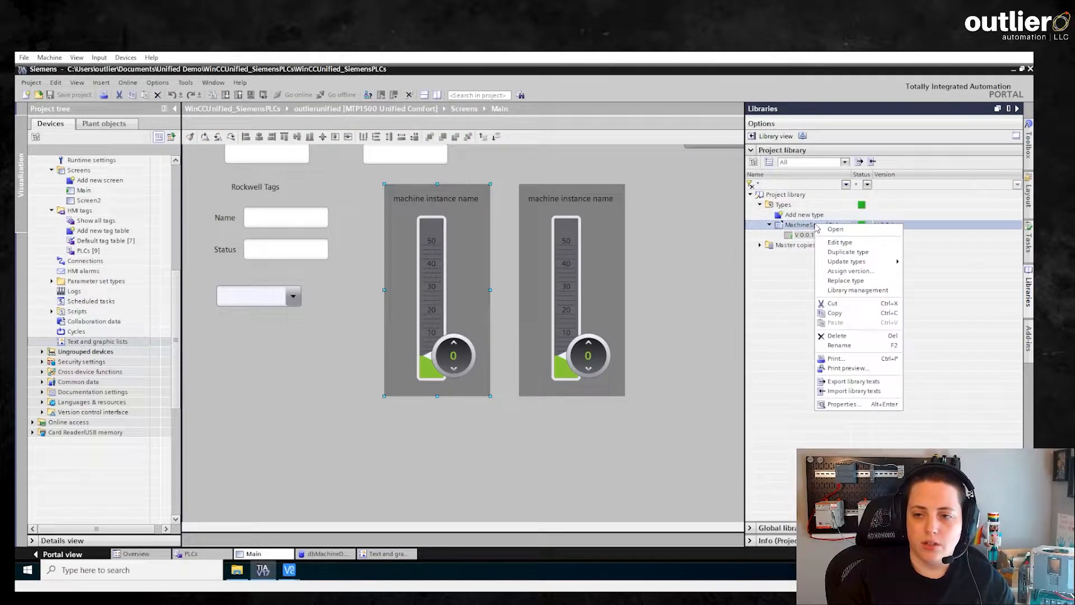
pyautogui.click(840, 242)
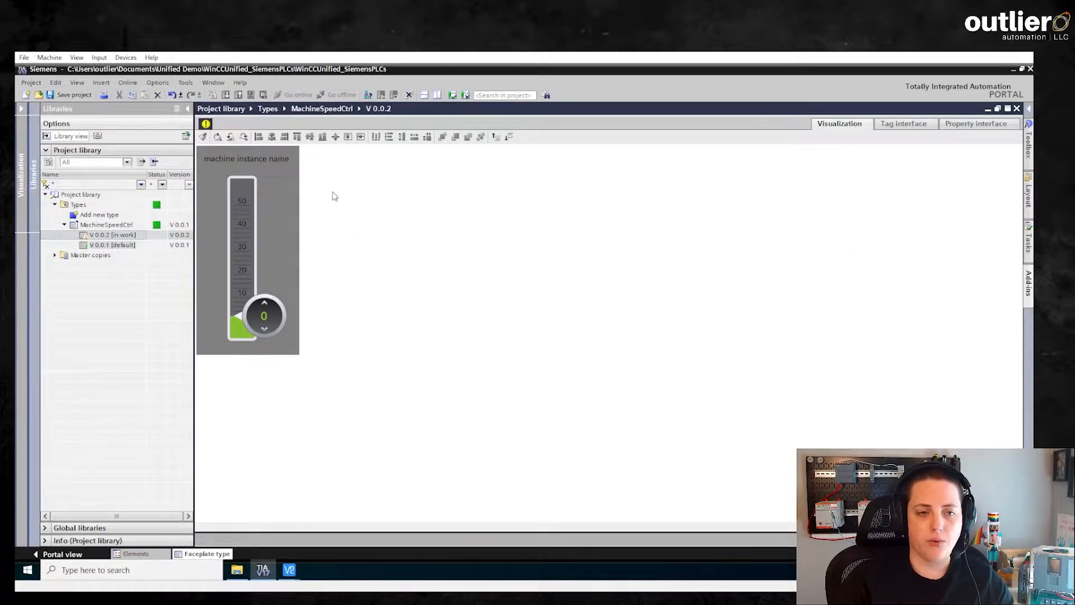
# Add a property named background with data type Color to the faceplate's property interface.
pyautogui.click(963, 127)
pyautogui.doubleClick(275, 161)
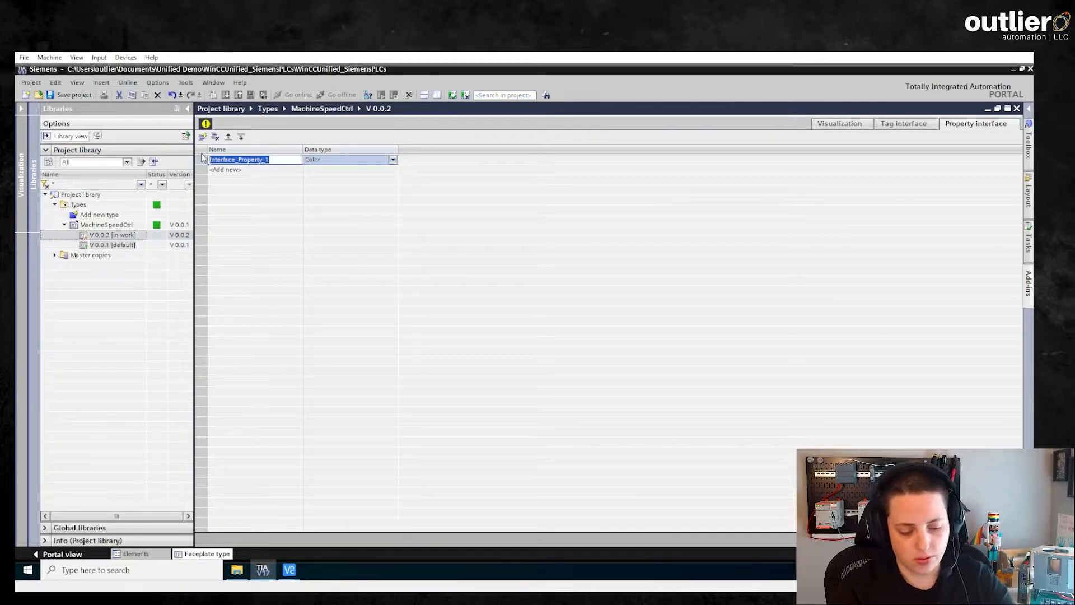
pyautogui.write('backb')
pyautogui.press('BackSpace')
pyautogui.write('ground')
pyautogui.click(393, 159)
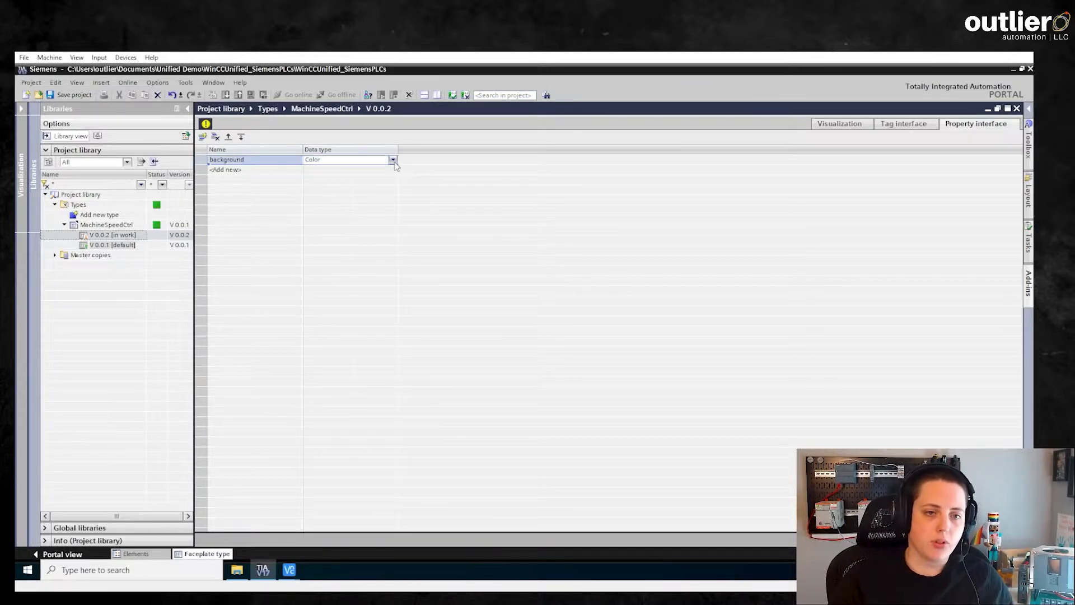
pyautogui.click(393, 159)
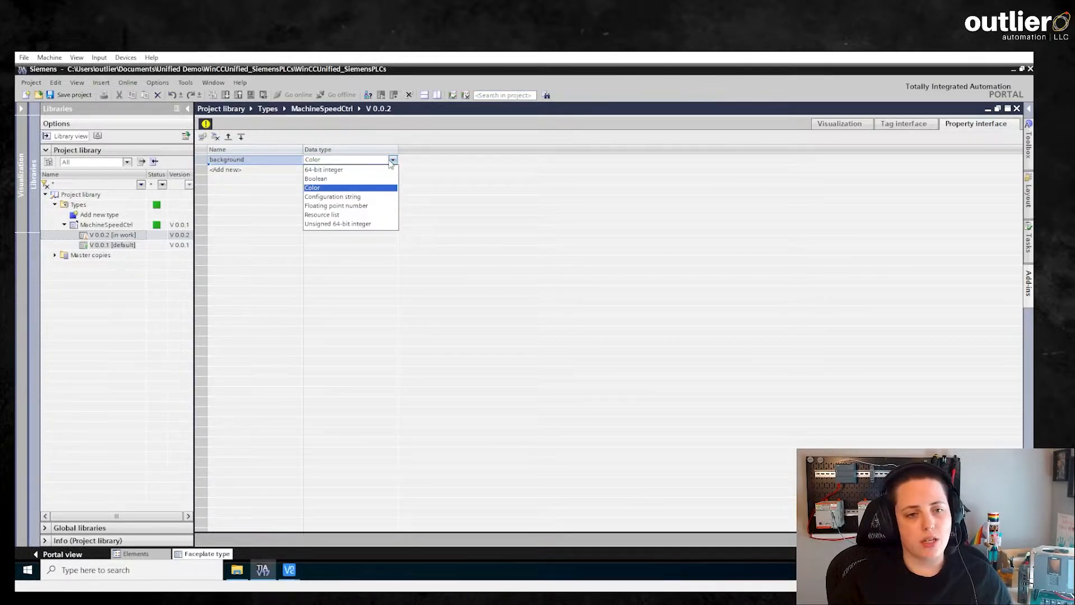
pyautogui.click(347, 189)
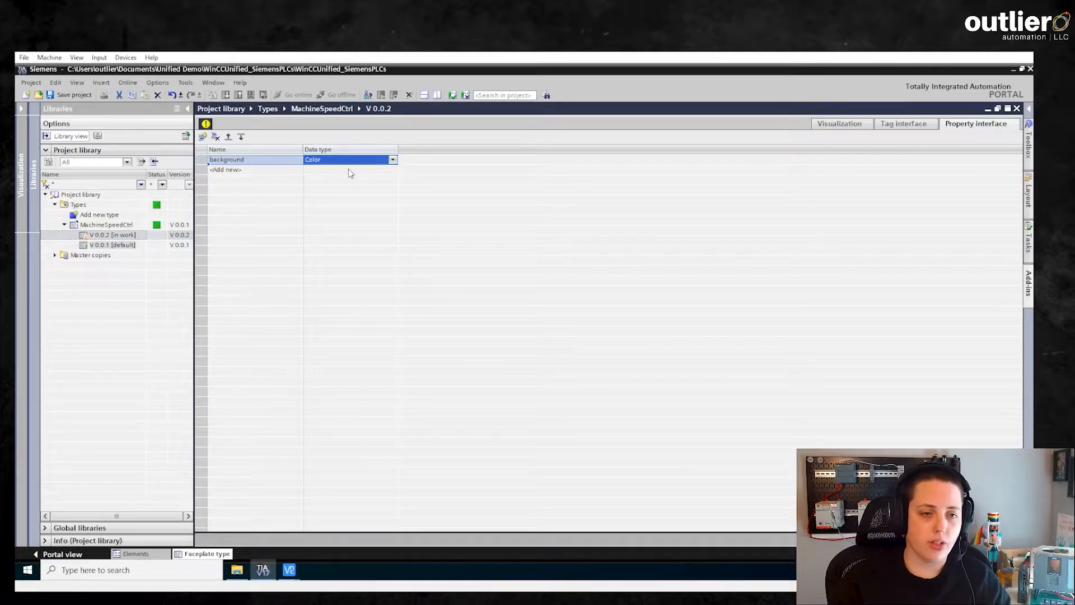
# Dynamize the faceplate's background color through the property interface, linking it to the background property.
pyautogui.click(843, 128)
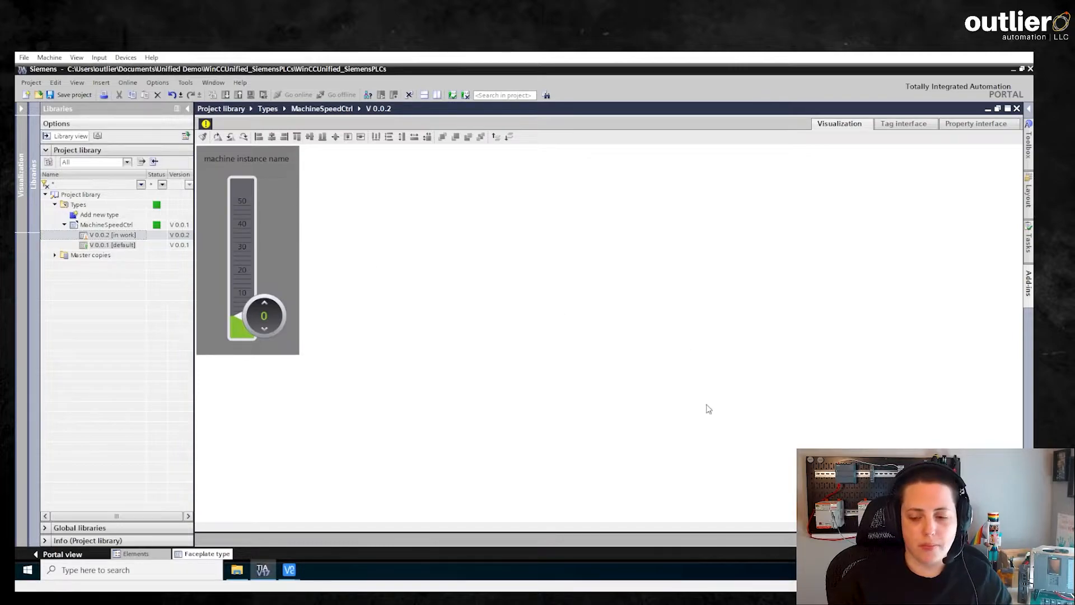
pyautogui.click(849, 539)
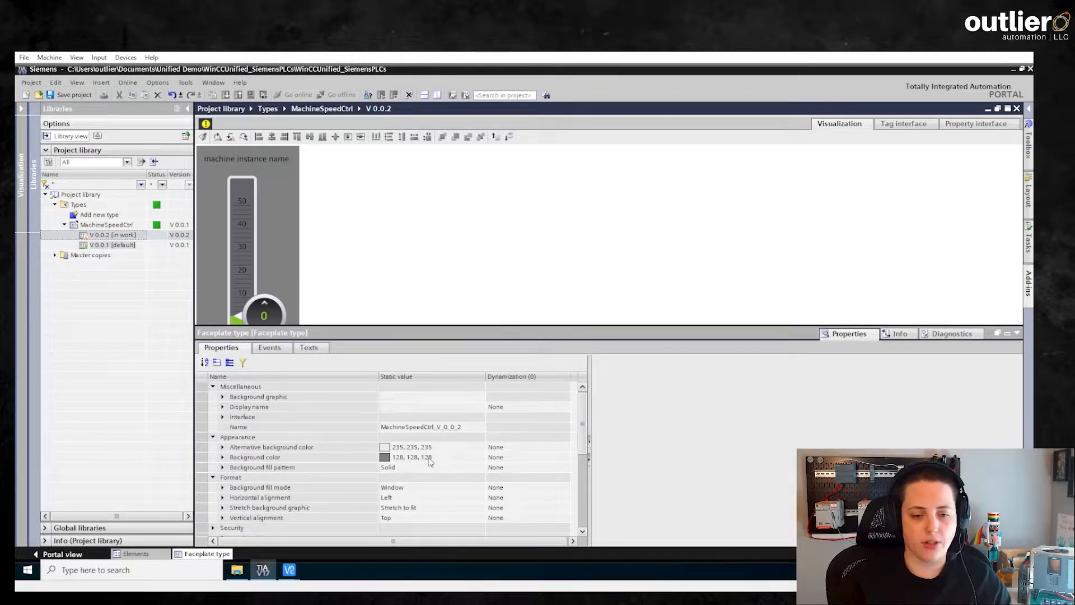
pyautogui.click(520, 457)
pyautogui.click(527, 504)
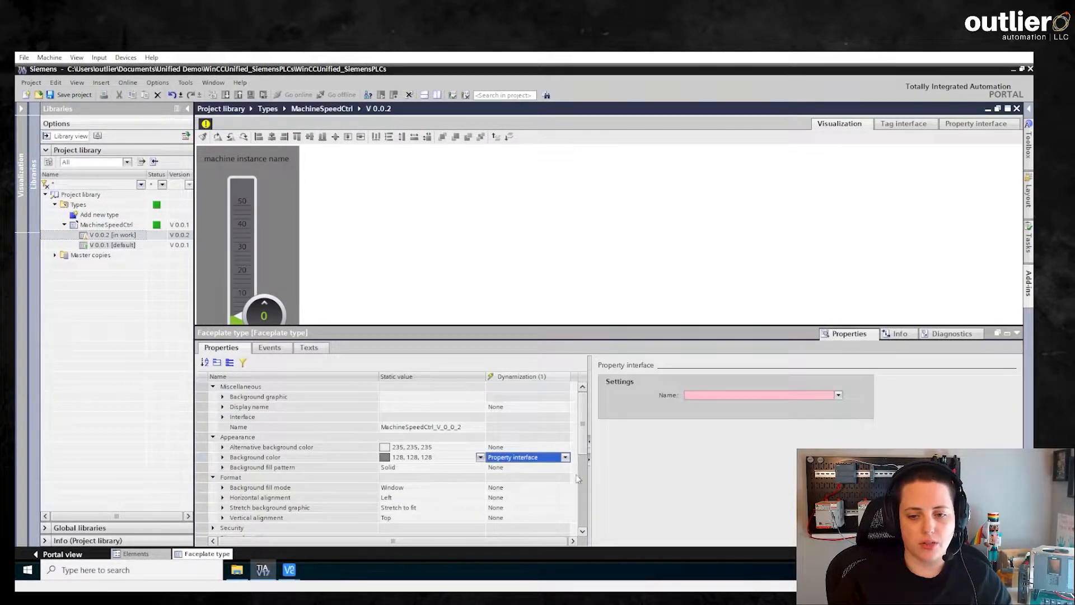
pyautogui.click(767, 394)
pyautogui.click(786, 405)
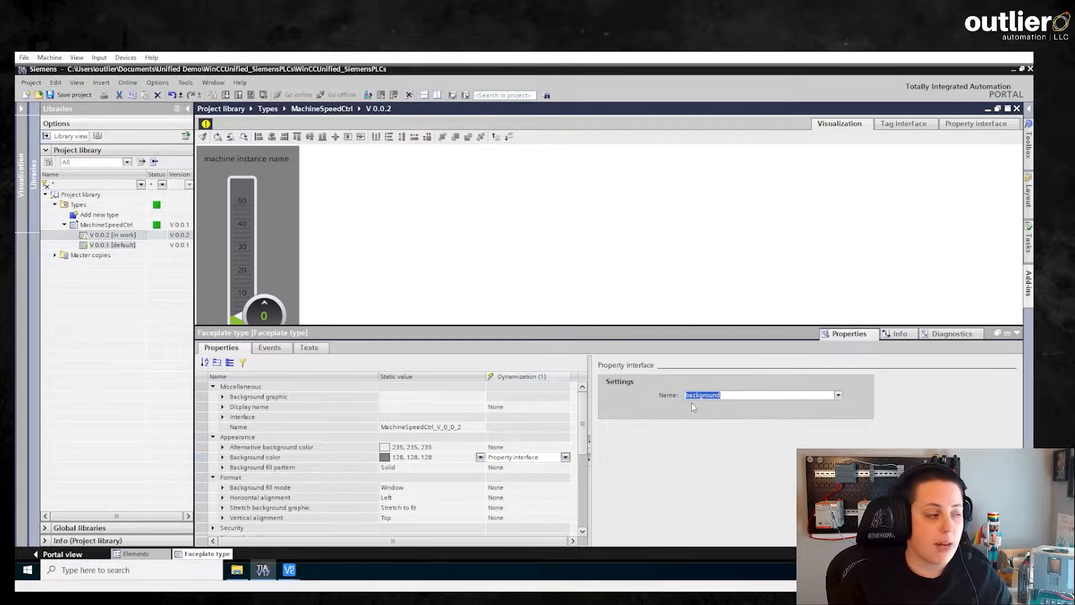
# Add two more properties, maxSpeed and minSpeed, to the faceplate's property interface.
pyautogui.click(265, 199)
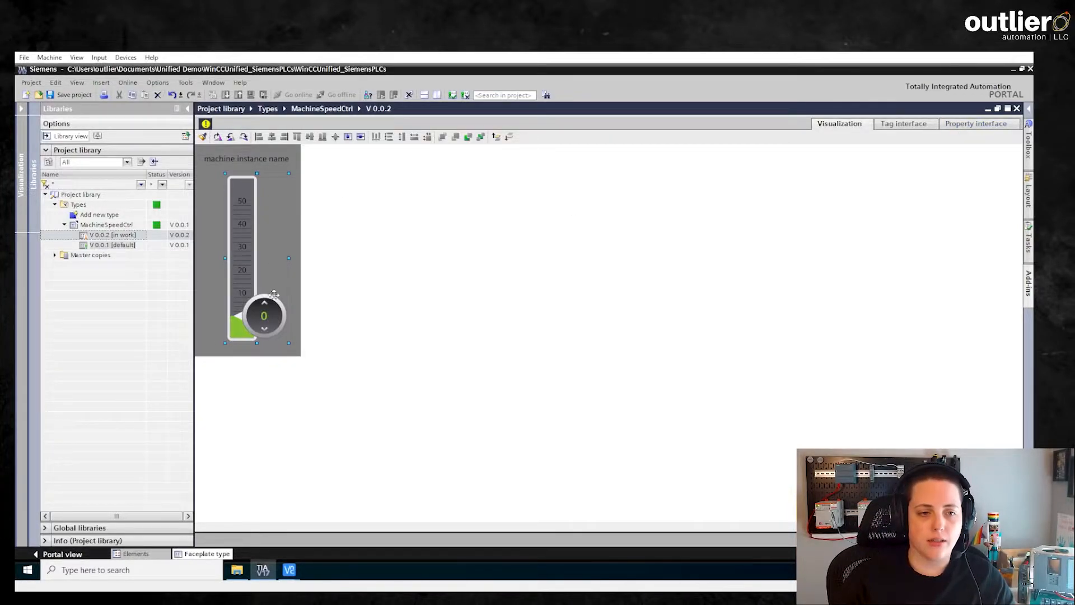
pyautogui.click(977, 125)
pyautogui.click(280, 170)
pyautogui.write('maxSpeed')
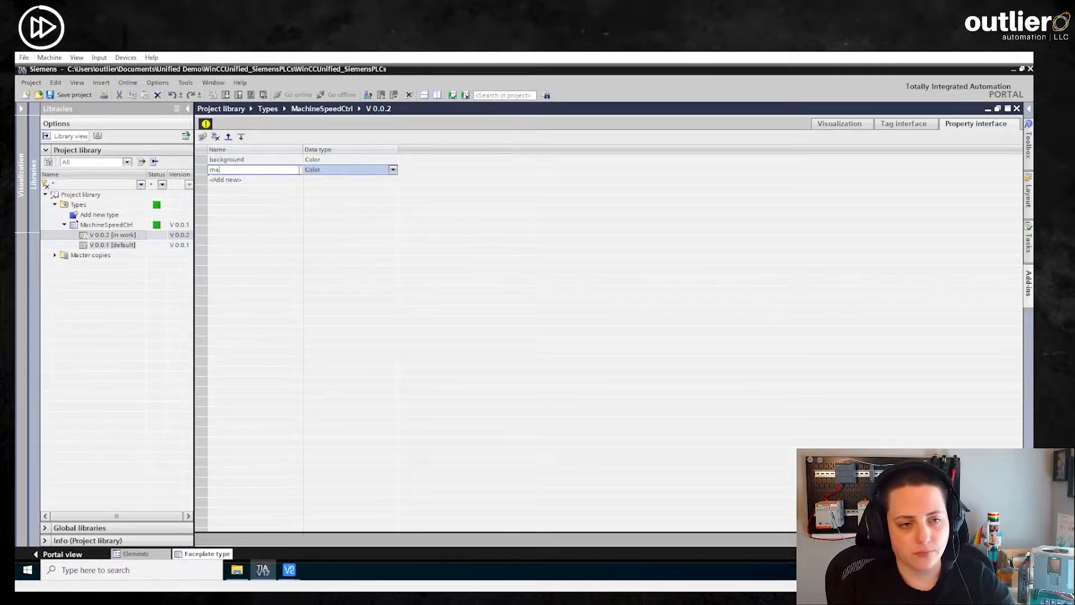
pyautogui.press('Tab')
pyautogui.click(285, 180)
pyautogui.write('minSpeed')
pyautogui.press('Return')
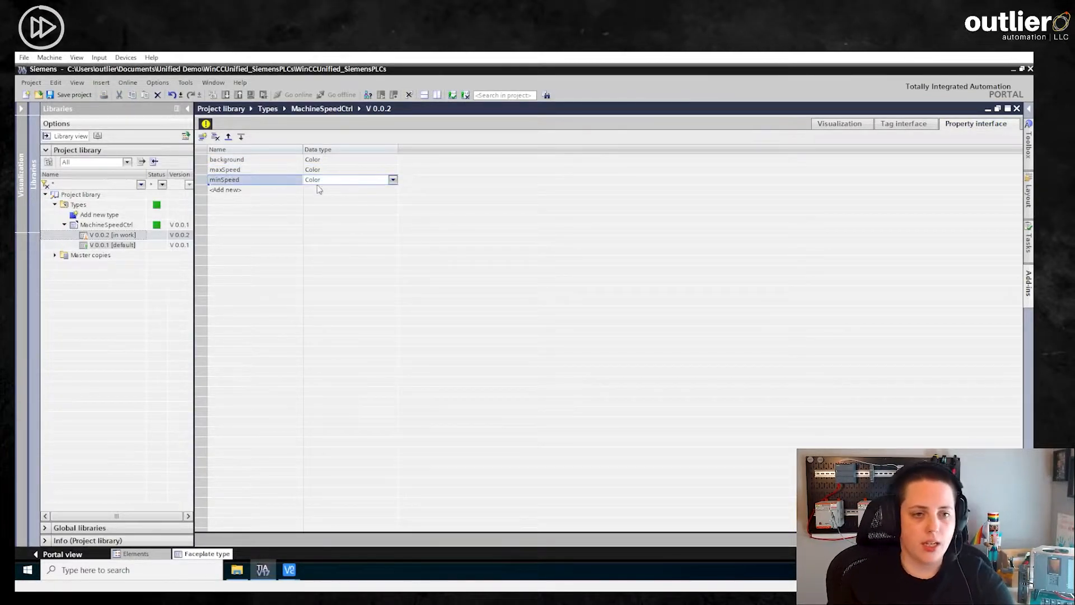
# Set the data type of both maxSpeed and minSpeed to Floating point number.
pyautogui.click(329, 171)
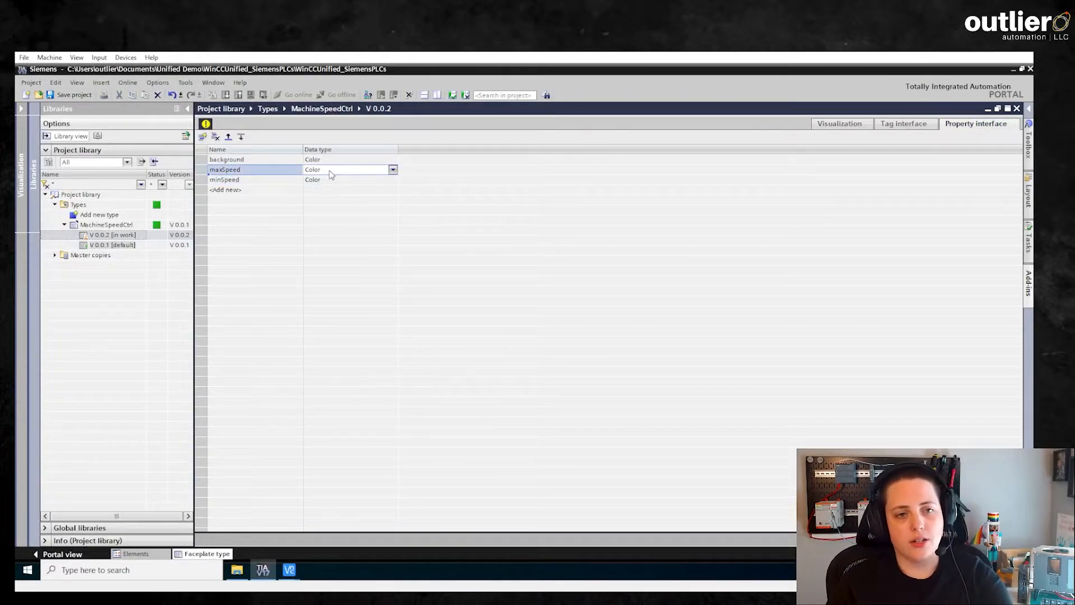
pyautogui.click(393, 169)
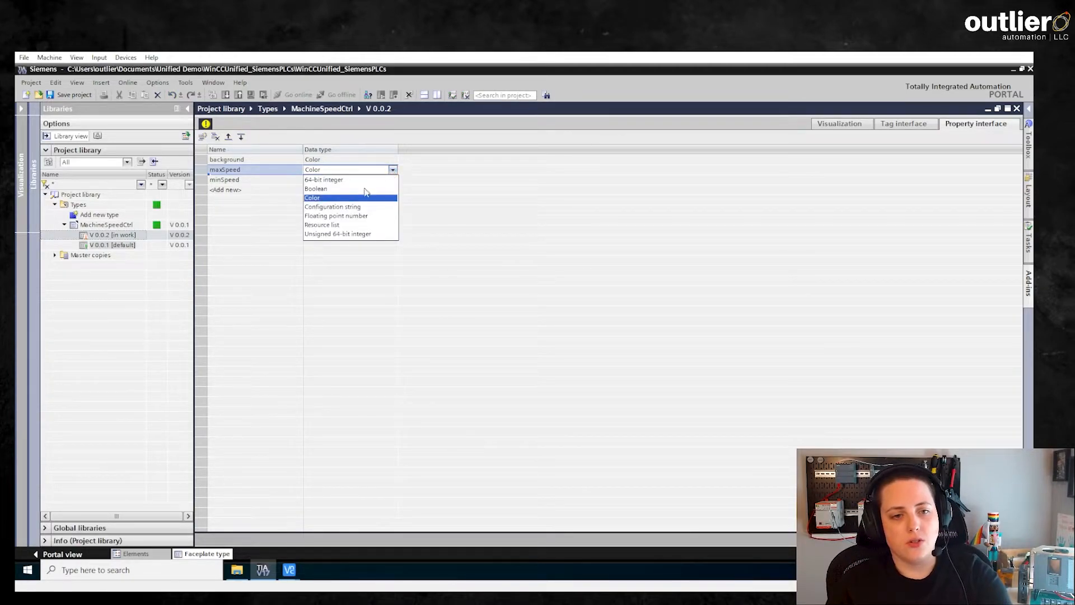
pyautogui.click(347, 216)
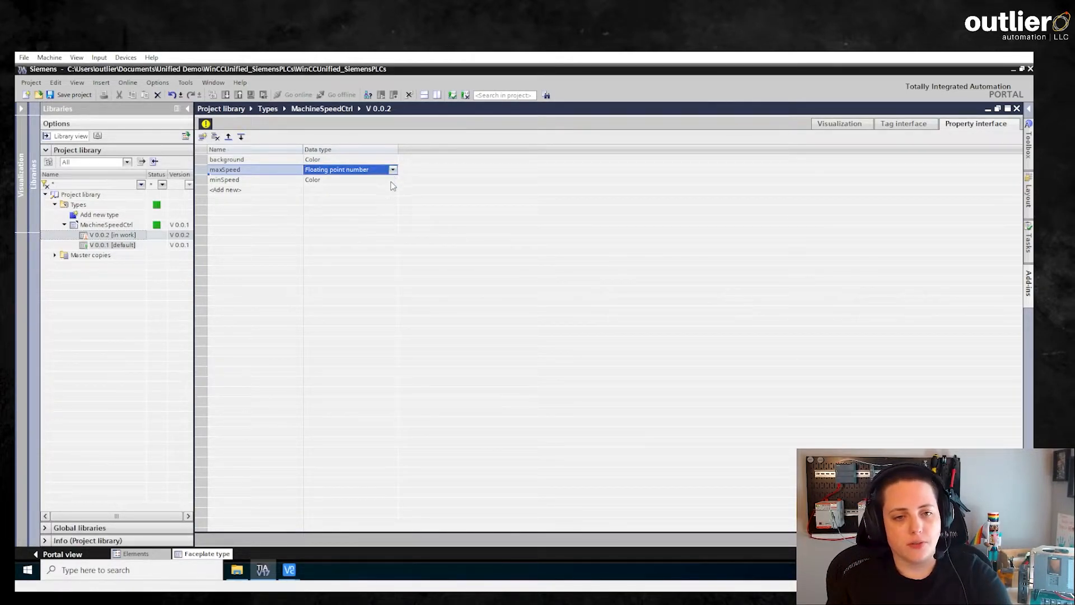
pyautogui.click(391, 180)
pyautogui.click(393, 180)
pyautogui.click(374, 226)
# Dynamize the faceplate slider's maximum scale value through the property interface, linking it to maxSpeed.
pyautogui.click(844, 129)
pyautogui.doubleClick(247, 277)
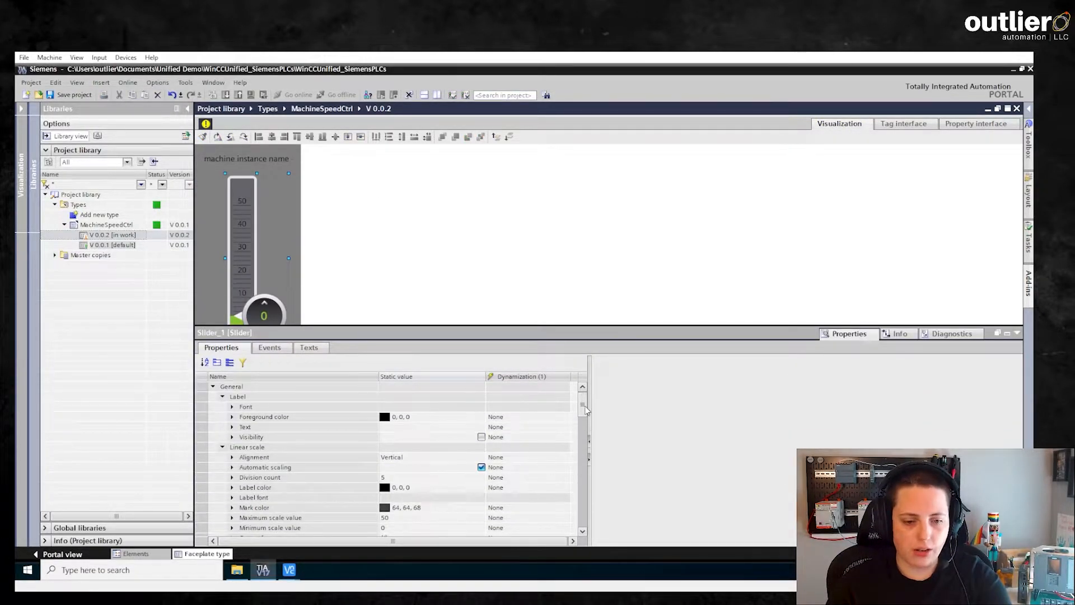
pyautogui.moveTo(585, 410); pyautogui.dragTo(587, 418)
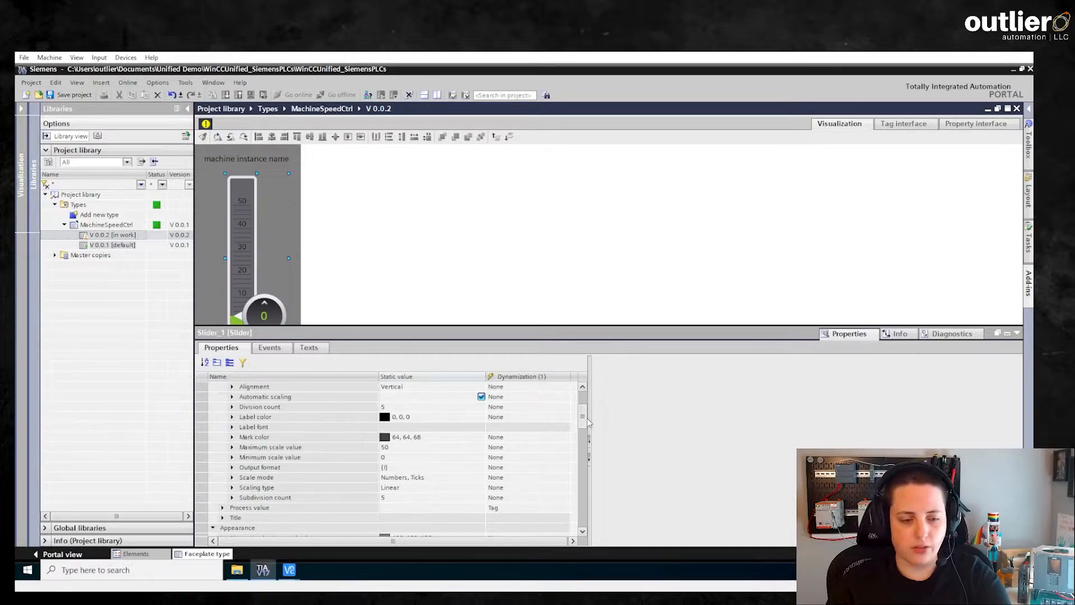
pyautogui.click(259, 460)
pyautogui.click(269, 447)
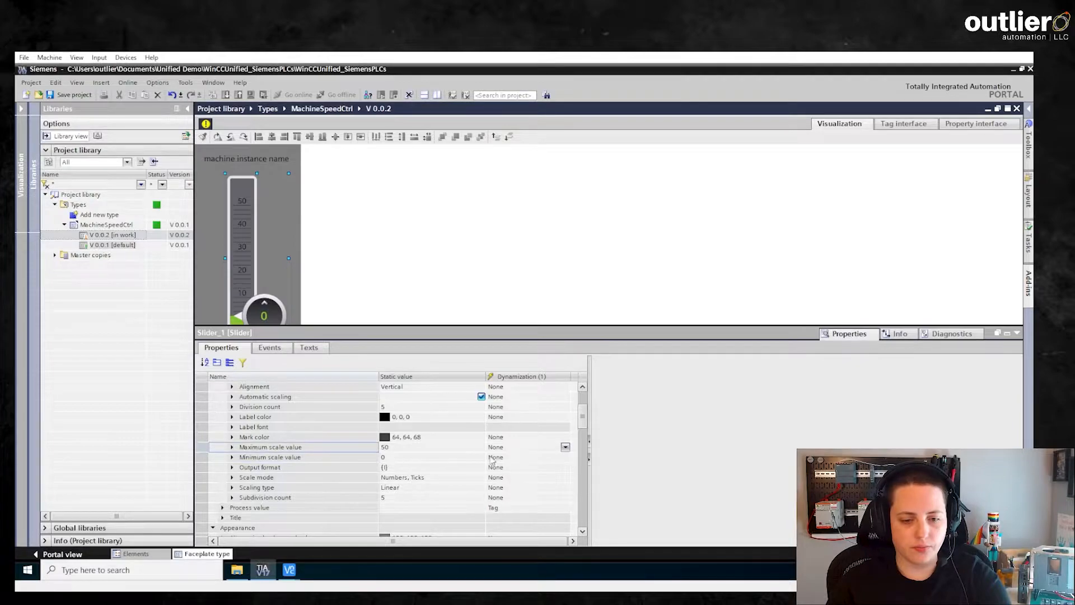
pyautogui.click(565, 447)
pyautogui.click(518, 487)
pyautogui.click(838, 395)
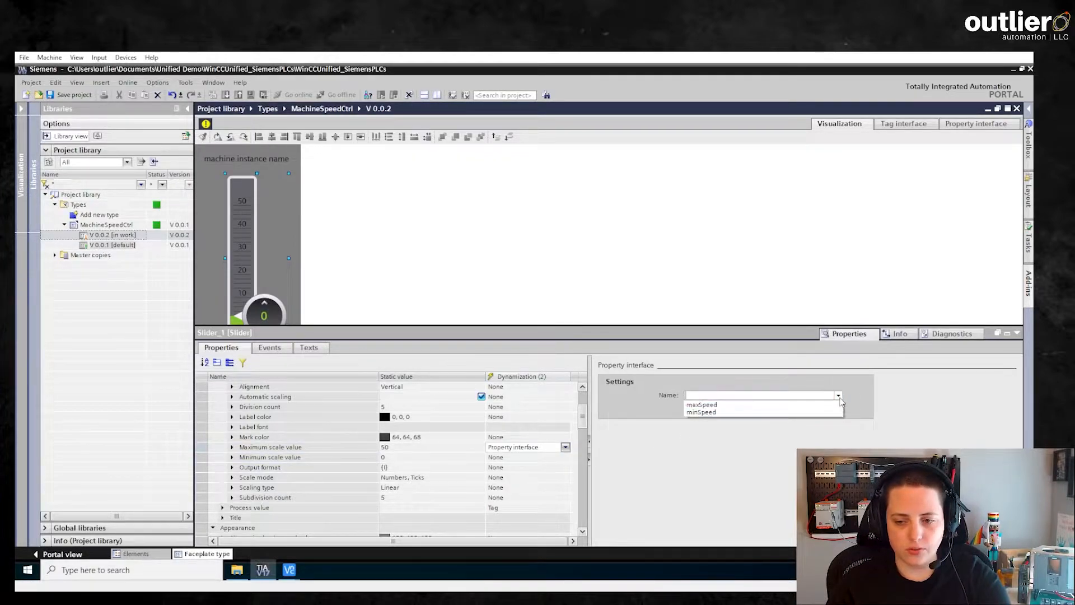
pyautogui.click(822, 407)
# Dynamize the slider's minimum scale value through the property interface, linking it to minSpeed.
pyautogui.click(516, 460)
pyautogui.click(566, 457)
pyautogui.click(517, 497)
pyautogui.click(838, 395)
pyautogui.click(788, 411)
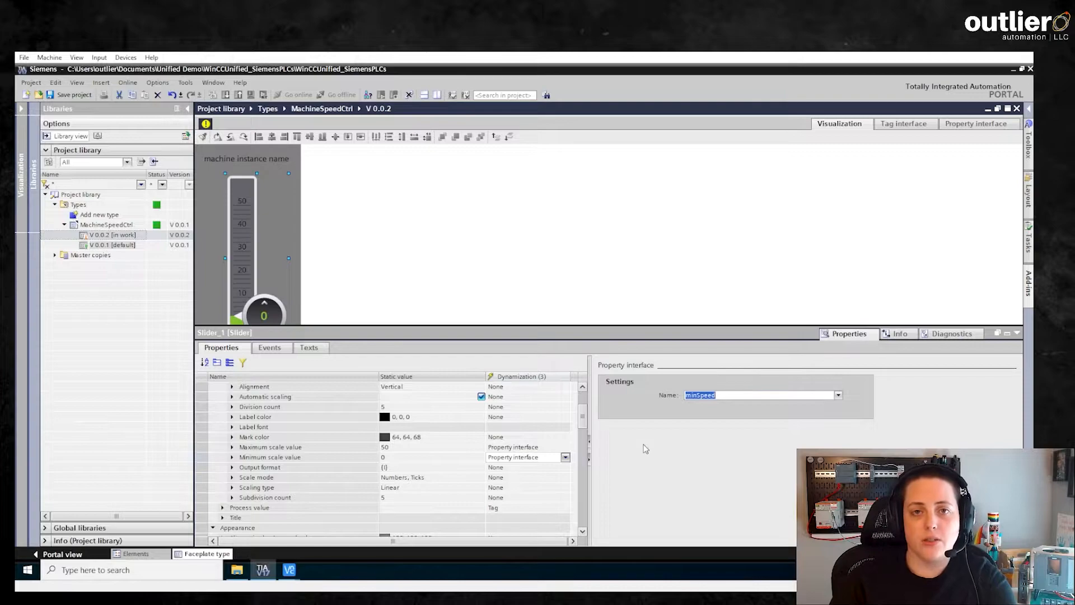
# Review the dynamization options for the slider's maximum scale value, keeping Property interface selected.
pyautogui.click(558, 450)
pyautogui.click(566, 449)
pyautogui.click(566, 448)
pyautogui.click(566, 448)
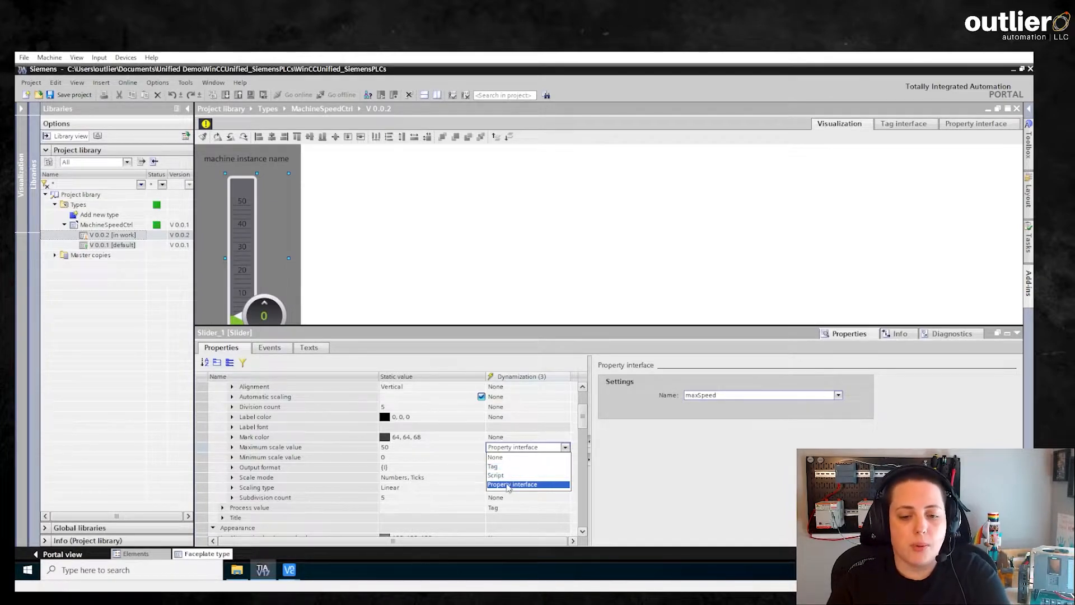
pyautogui.click(513, 483)
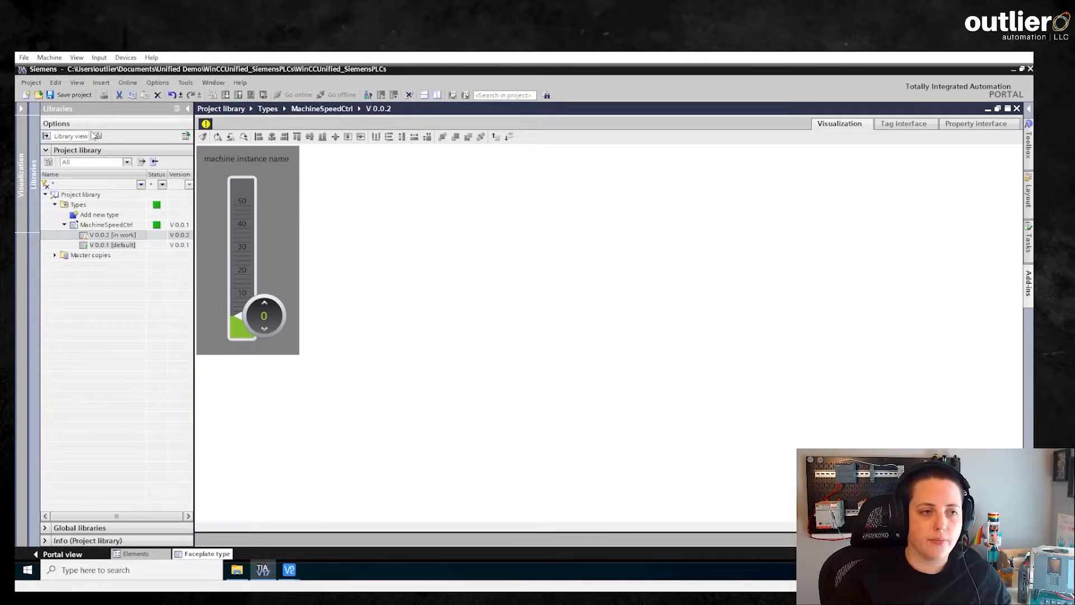
# Release MachineSpeedCtrl version 0.0.2 with project instances updated and unused non-default versions deleted, saving the project before and after.
pyautogui.click(73, 94)
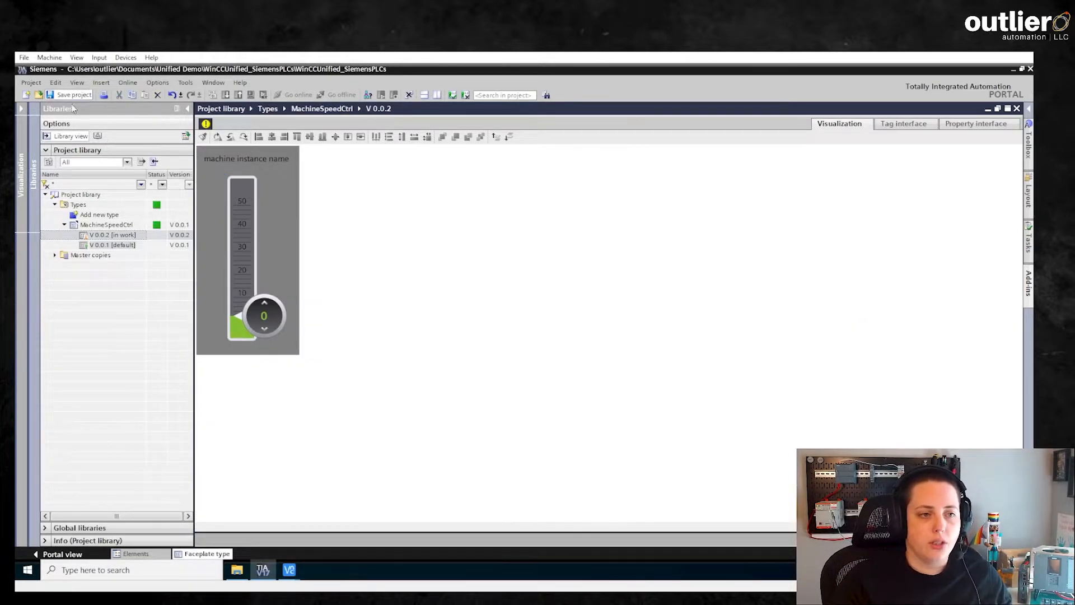
pyautogui.click(114, 234)
pyautogui.click(206, 124)
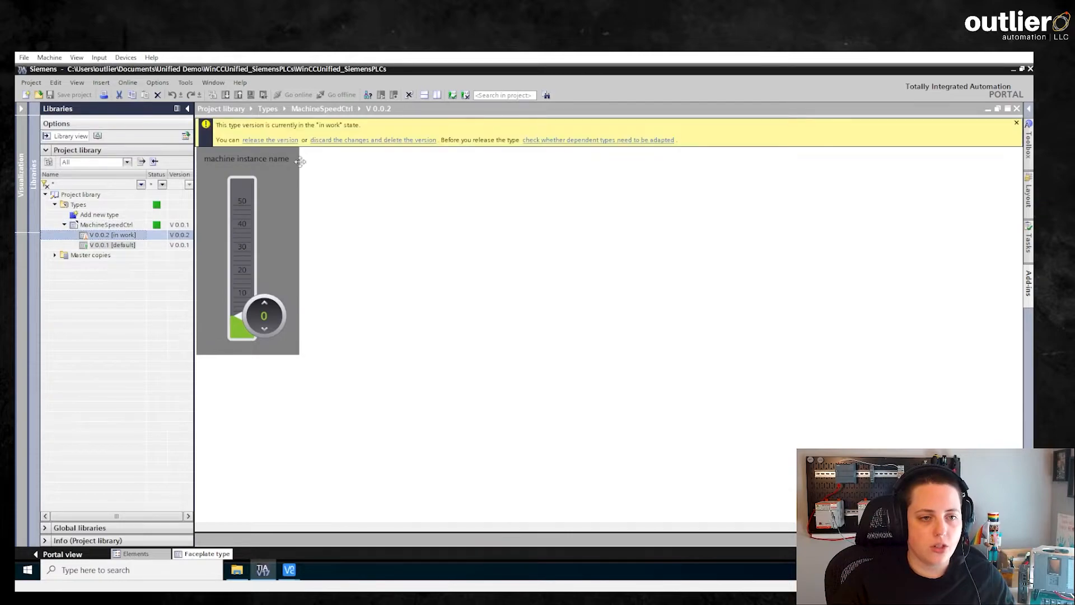
pyautogui.click(278, 140)
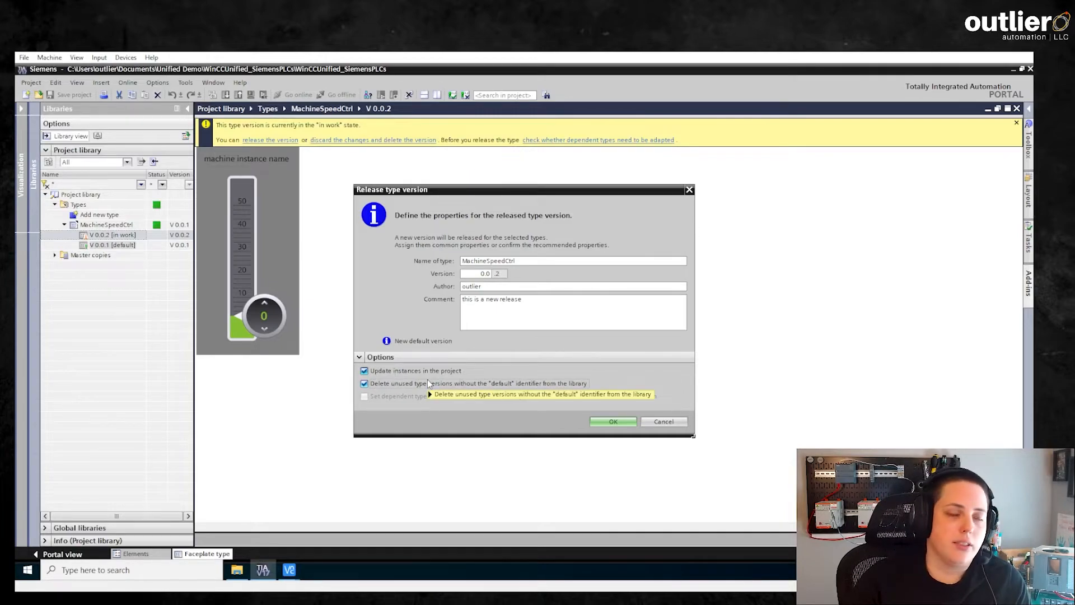
pyautogui.moveTo(428, 378)
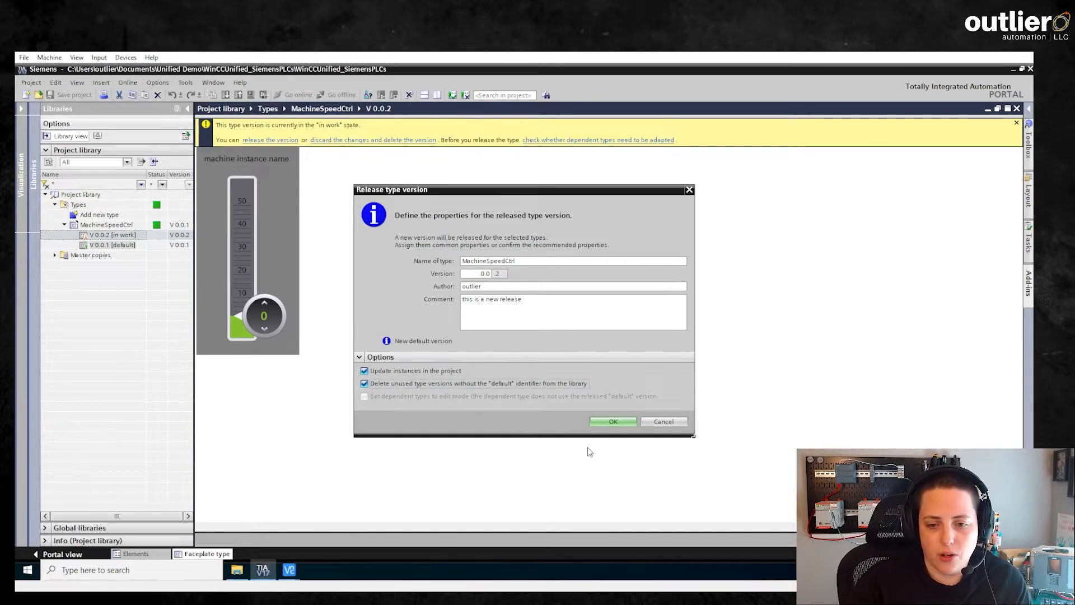
pyautogui.click(614, 423)
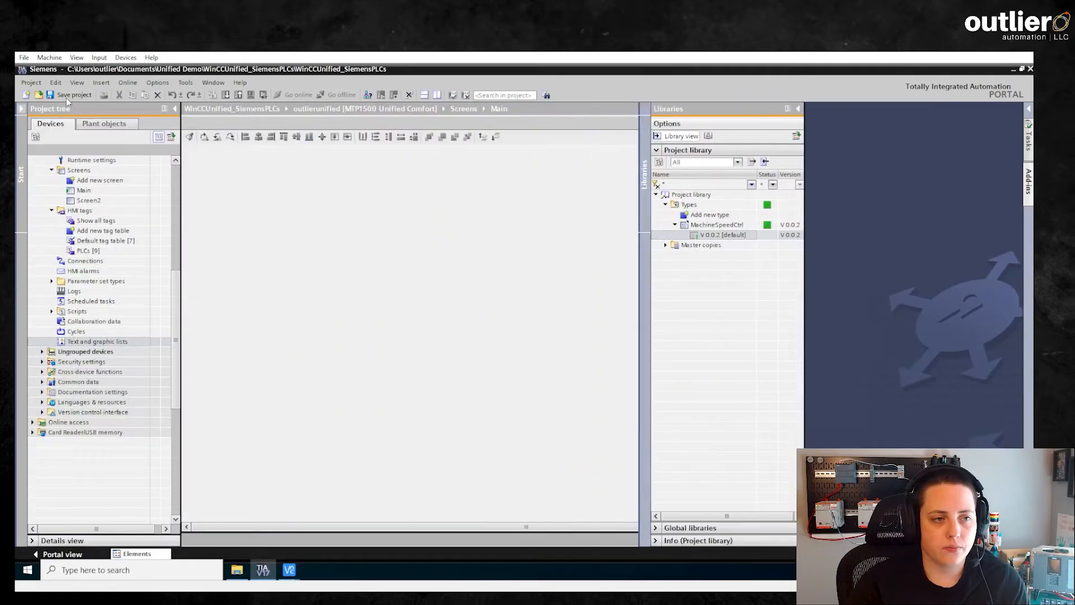
pyautogui.click(66, 97)
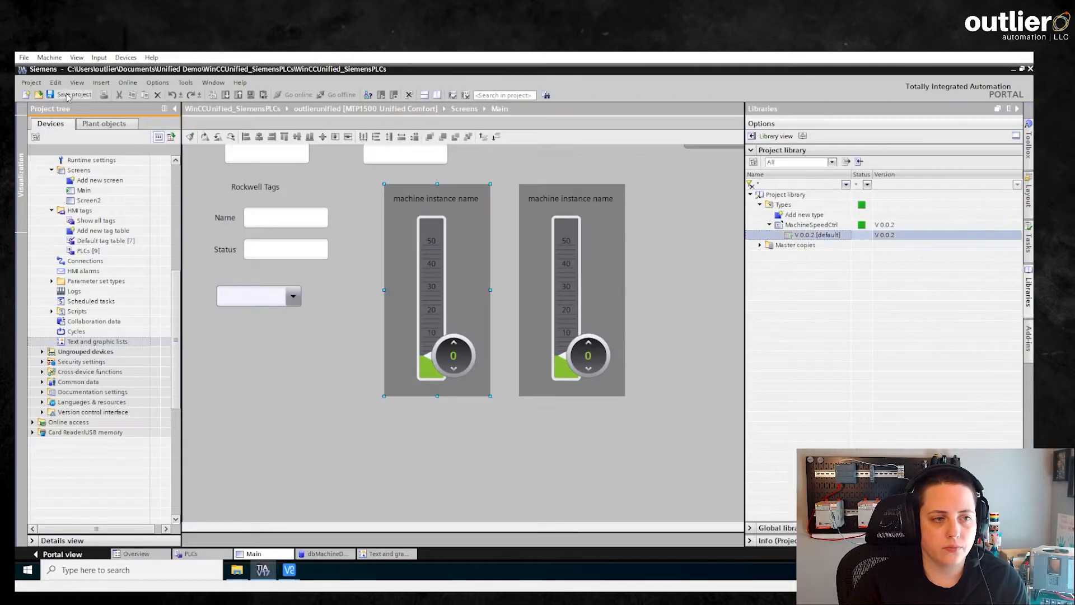
# Set maxSpeed to 60 and minSpeed to 10 in the interface of Faceplate container_1 on the Main screen.
pyautogui.doubleClick(465, 321)
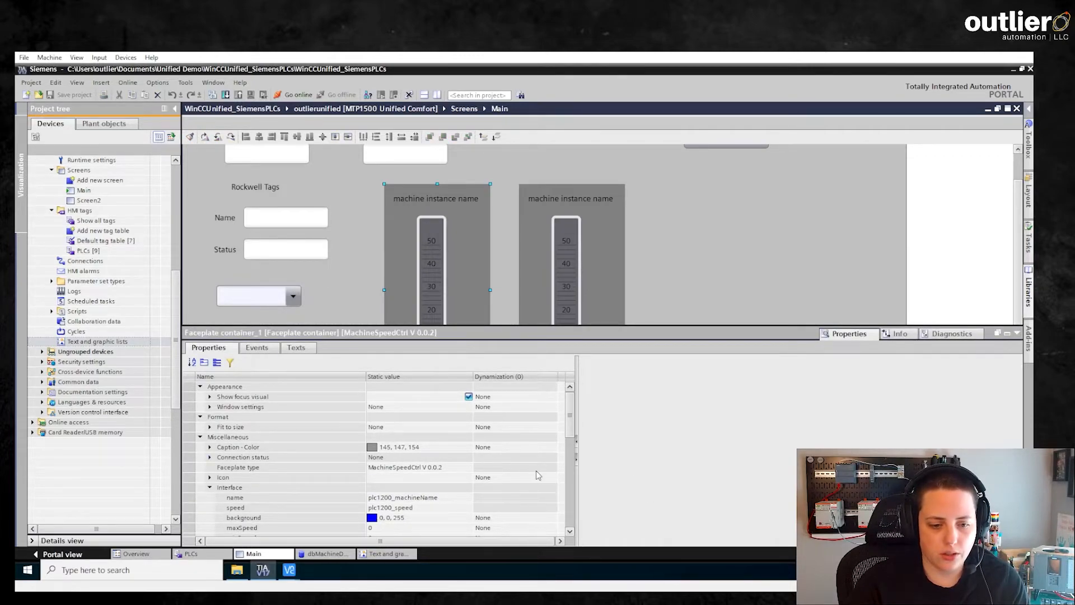
pyautogui.scroll(-2, 570, 426)
pyautogui.click(428, 477)
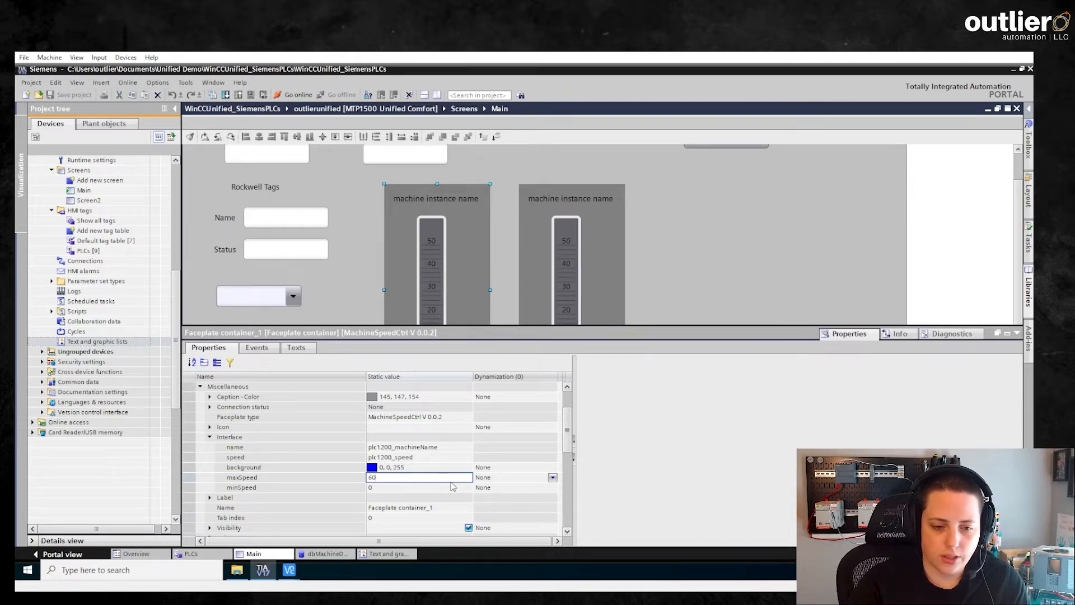
pyautogui.click(453, 487)
pyautogui.click(442, 489)
pyautogui.write('10')
# Set the background interface property of Faceplate container_1 to red (255, 0, 0).
pyautogui.click(467, 468)
pyautogui.click(467, 468)
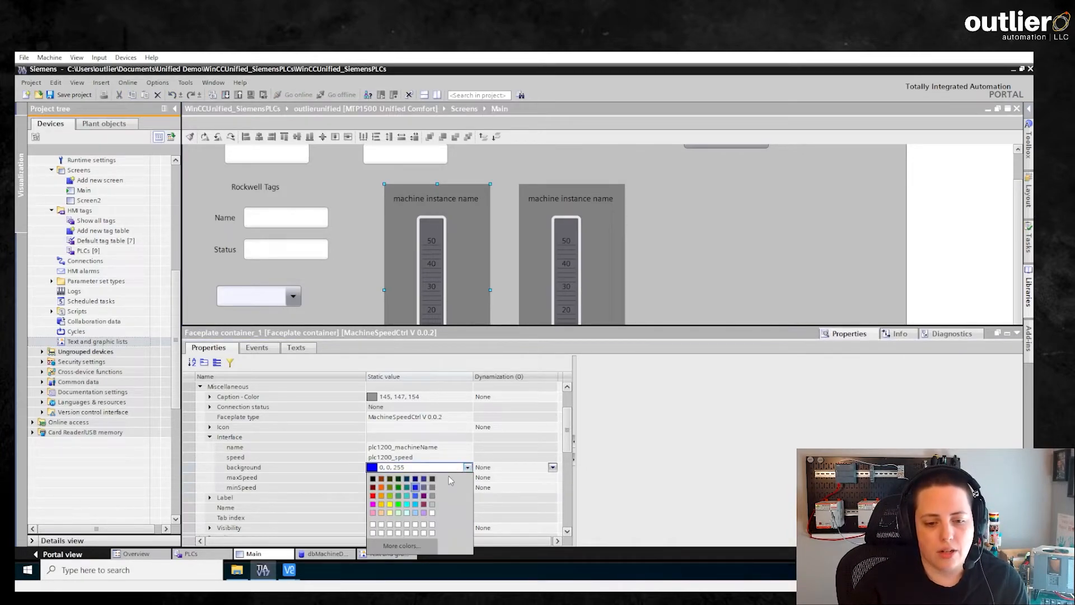
pyautogui.click(372, 496)
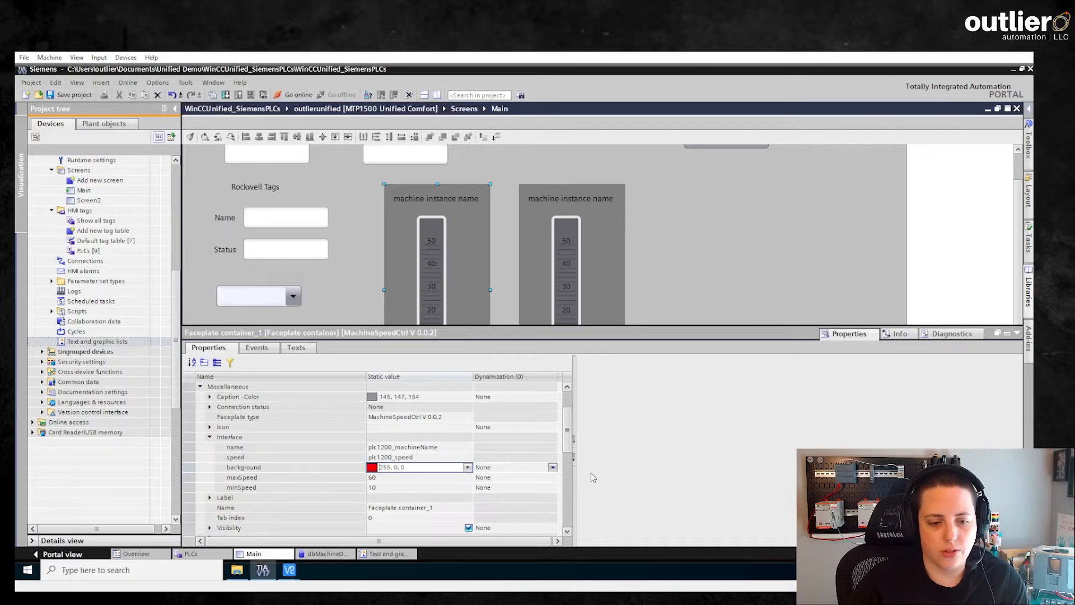
pyautogui.click(344, 210)
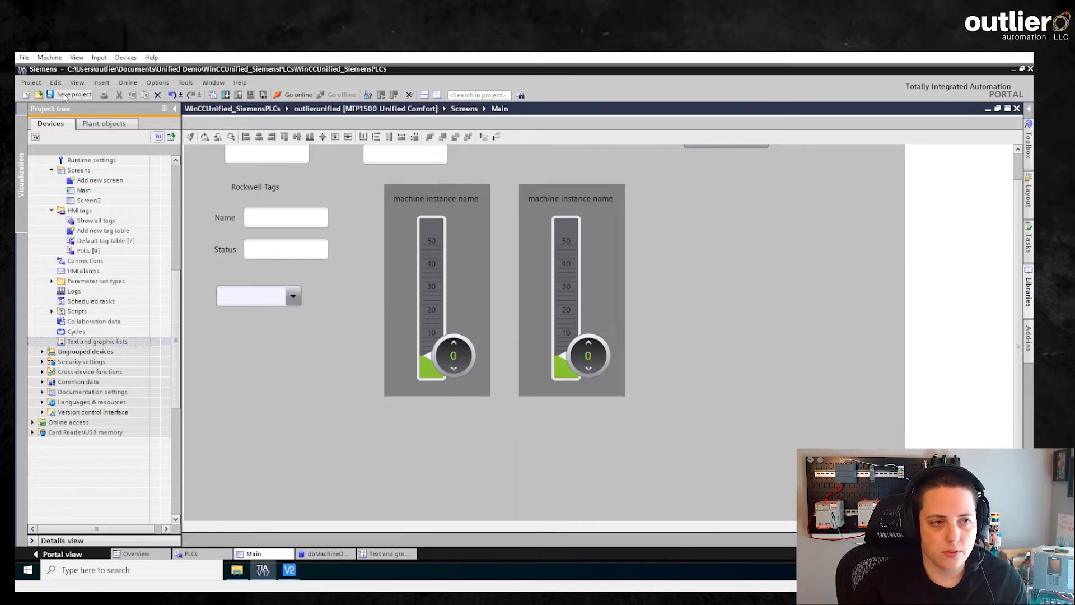
# Save the project and load the outlierunified HMI configuration to the panel as a delta download.
pyautogui.click(63, 96)
pyautogui.click(95, 331)
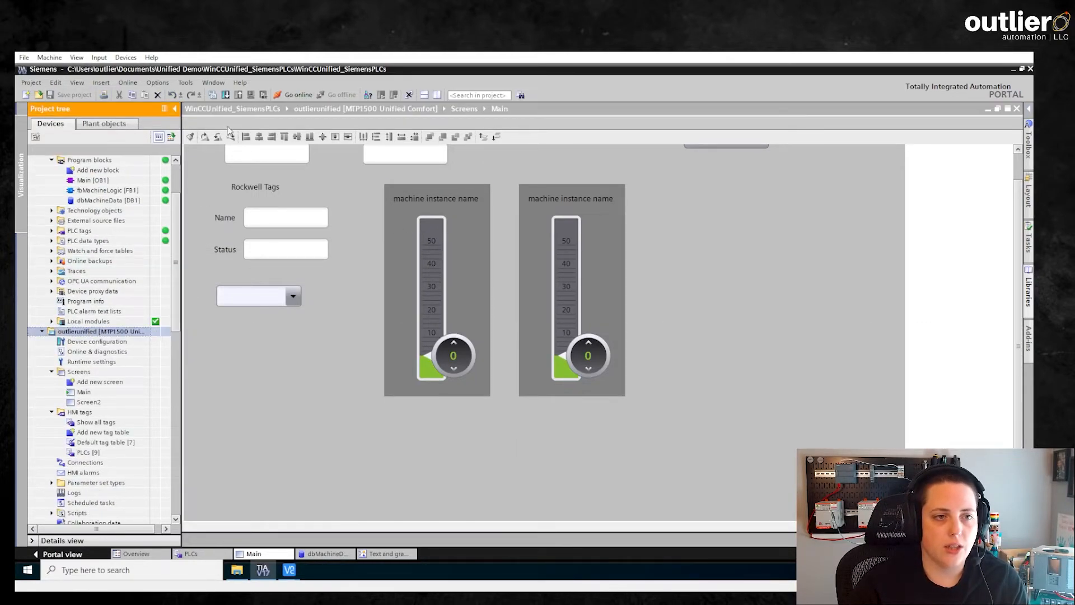
pyautogui.click(226, 95)
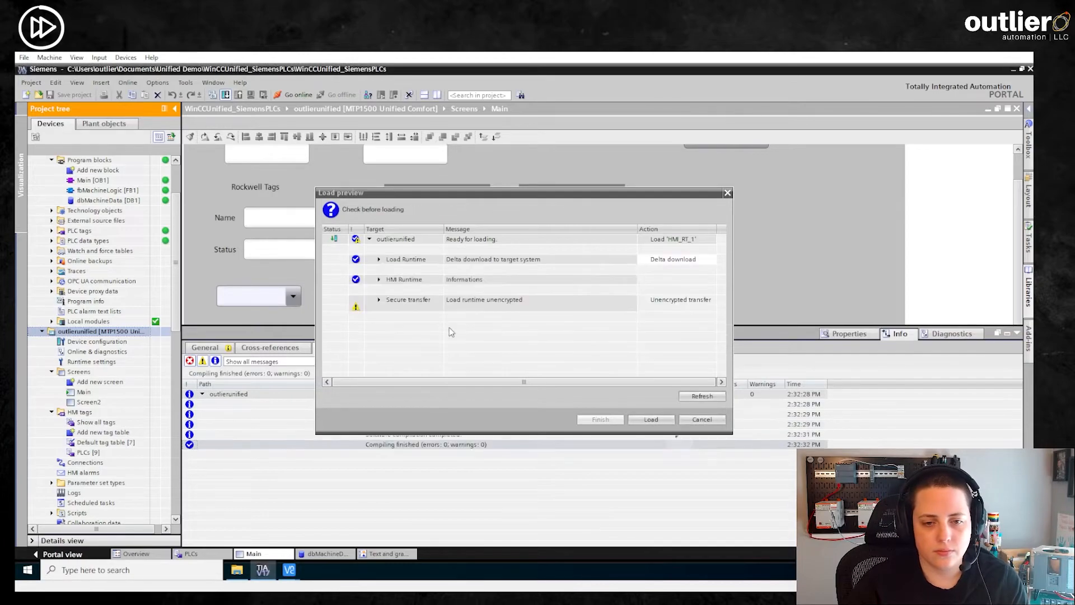
pyautogui.click(649, 420)
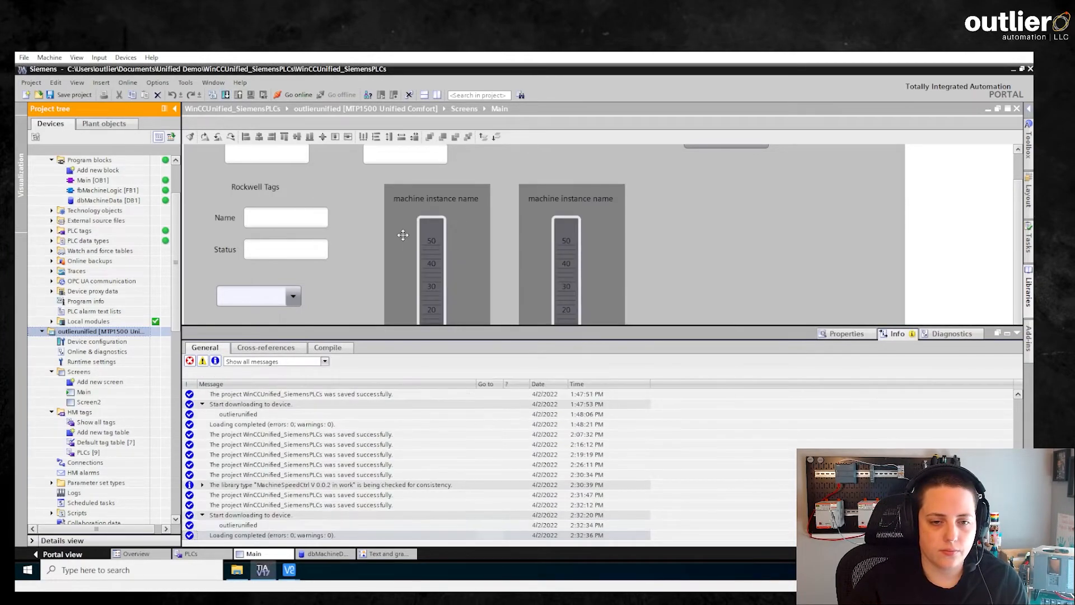
# Switch to the panel's VNC Viewer session and test the 1200 Packaging speed slider by lowering it to about 23.
pyautogui.moveTo(289, 569)
pyautogui.click(338, 526)
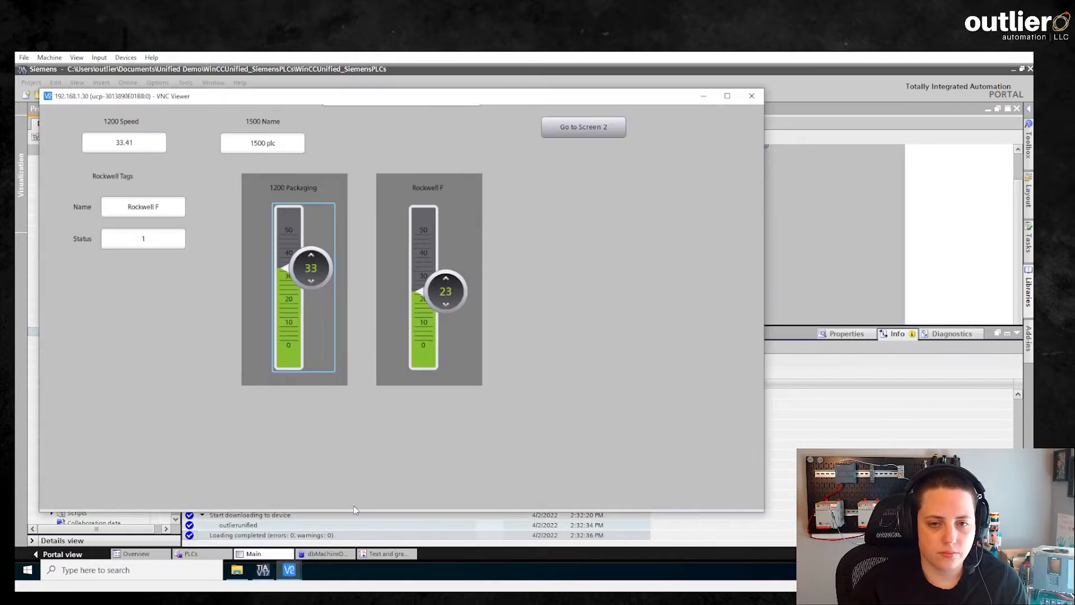
pyautogui.click(564, 130)
pyautogui.click(565, 131)
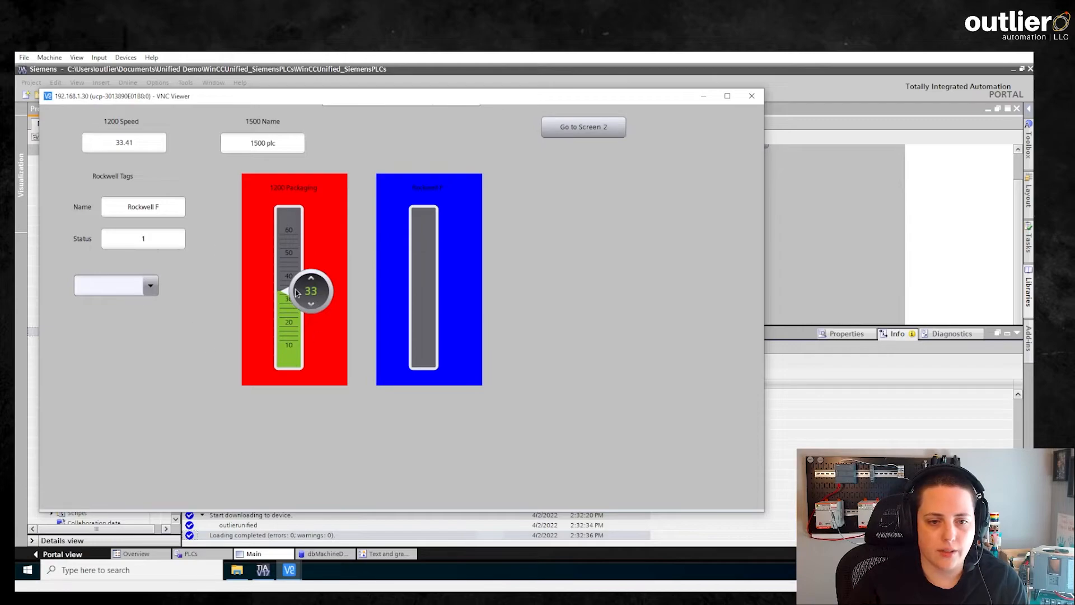
pyautogui.moveTo(296, 292); pyautogui.dragTo(296, 315)
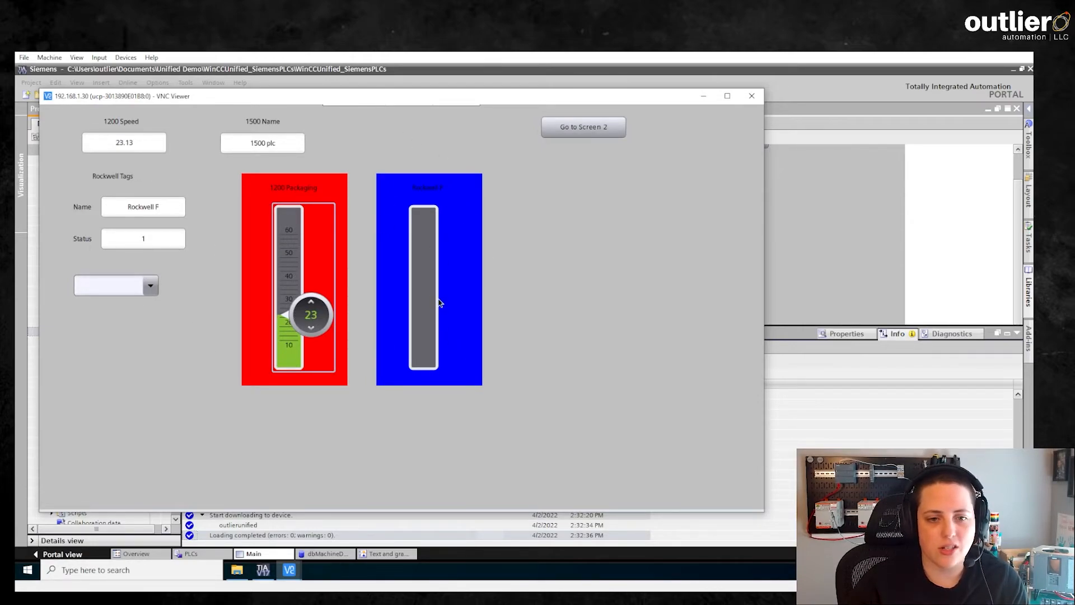
pyautogui.moveTo(310, 315); pyautogui.dragTo(312, 333)
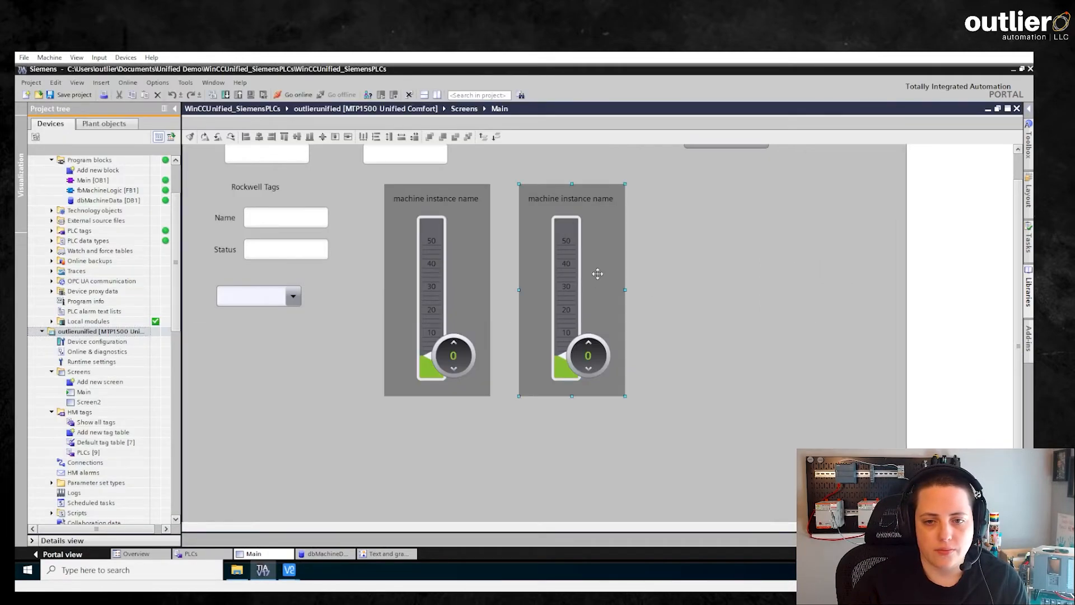
# Back in TIA Portal, set the background interface property of Faceplate container_2 on the Main screen to light gray (192, 192, 192).
pyautogui.doubleClick(607, 343)
pyautogui.click(417, 516)
pyautogui.click(456, 526)
pyautogui.moveTo(568, 424); pyautogui.dragTo(568, 446)
pyautogui.click(468, 437)
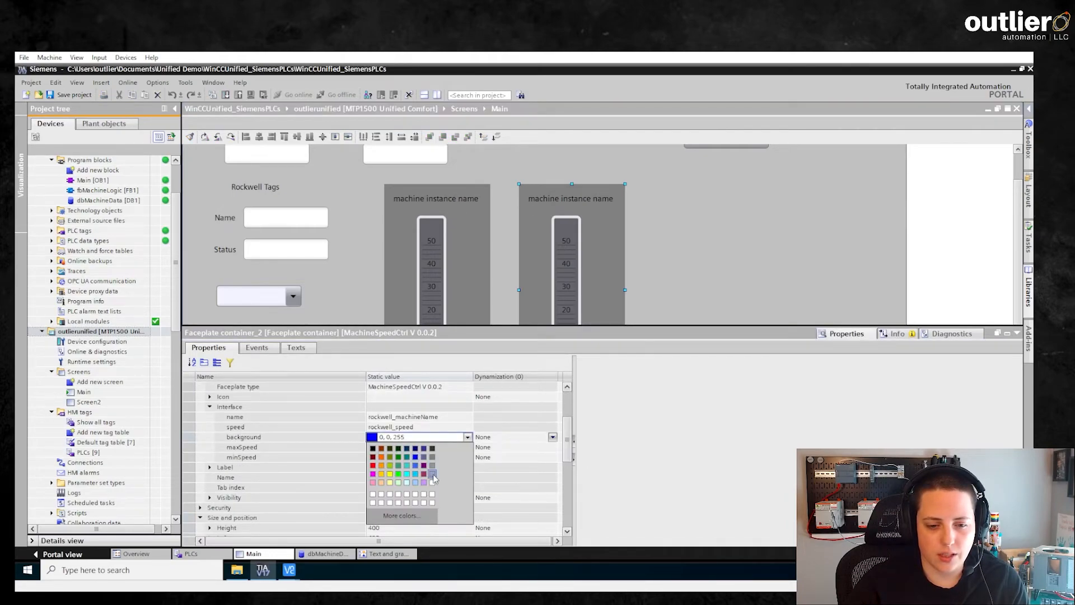
pyautogui.click(433, 475)
# Set maxSpeed to 100 and minSpeed to 20 in the interface of Faceplate container_2.
pyautogui.click(460, 448)
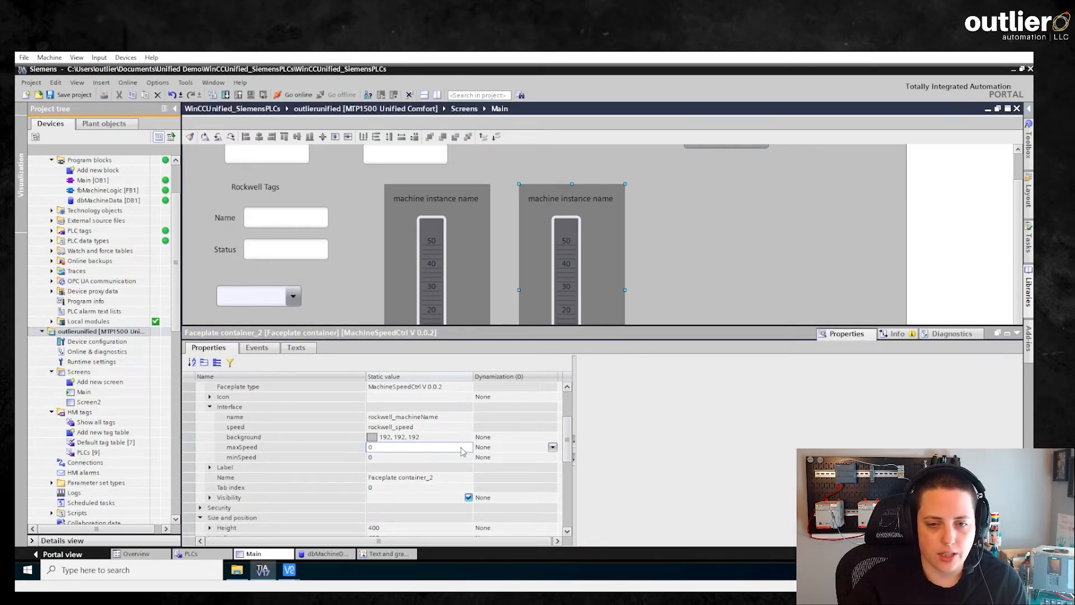
pyautogui.write('100')
pyautogui.click(372, 456)
pyautogui.write('30')
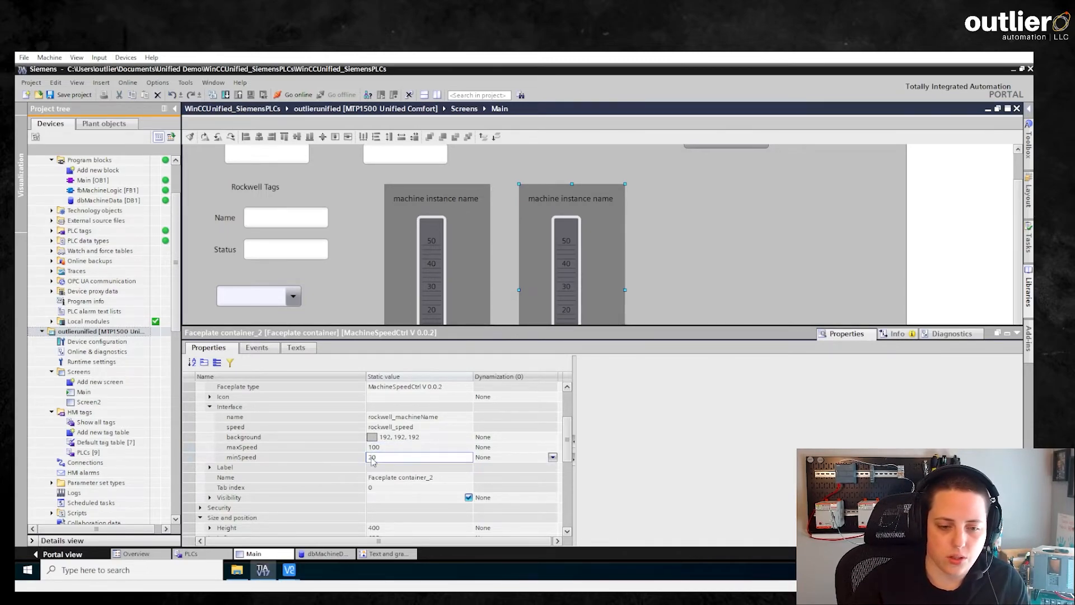
pyautogui.press('Return')
# Load the updated outlierunified configuration to the panel as a delta download.
pyautogui.click(102, 331)
pyautogui.click(226, 96)
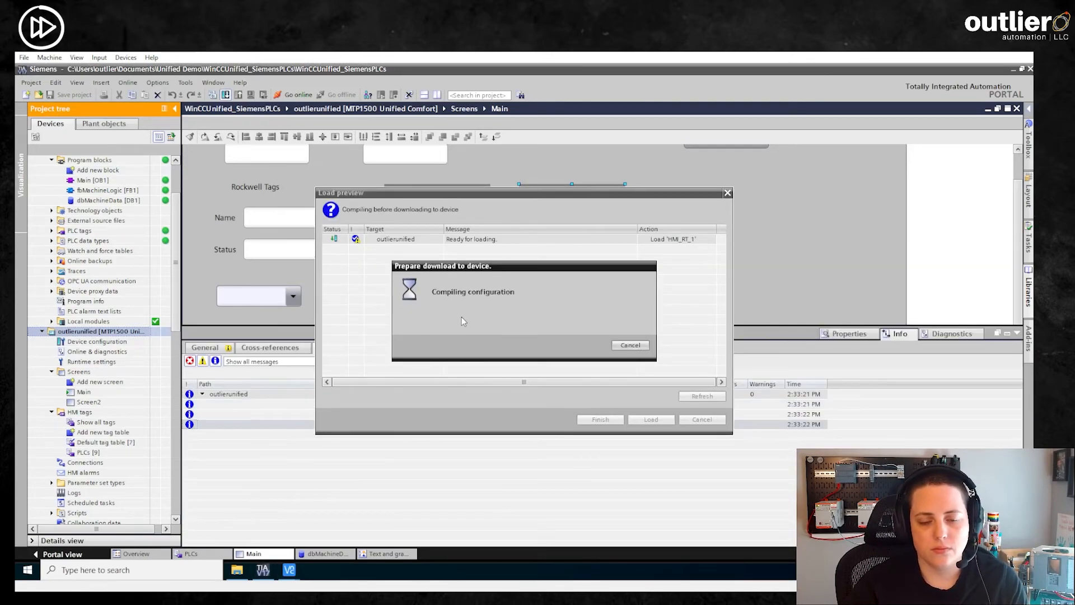
pyautogui.click(651, 419)
# Switch to the panel's VNC Viewer session and test the Rockwell F speed slider by moving it to about 69.
pyautogui.moveTo(289, 569)
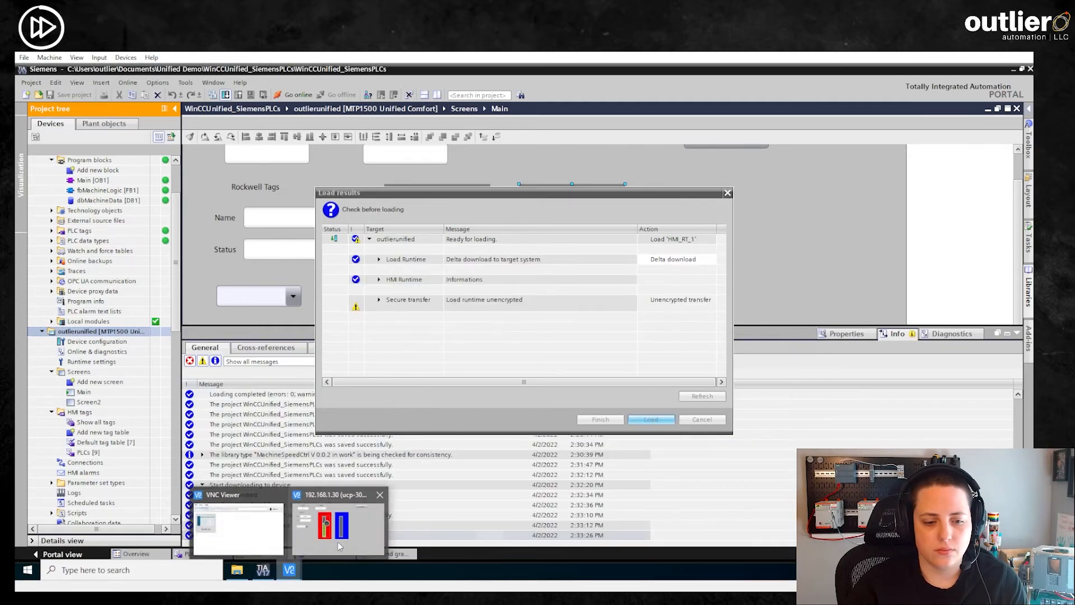
pyautogui.click(322, 529)
pyautogui.moveTo(451, 340); pyautogui.dragTo(457, 274)
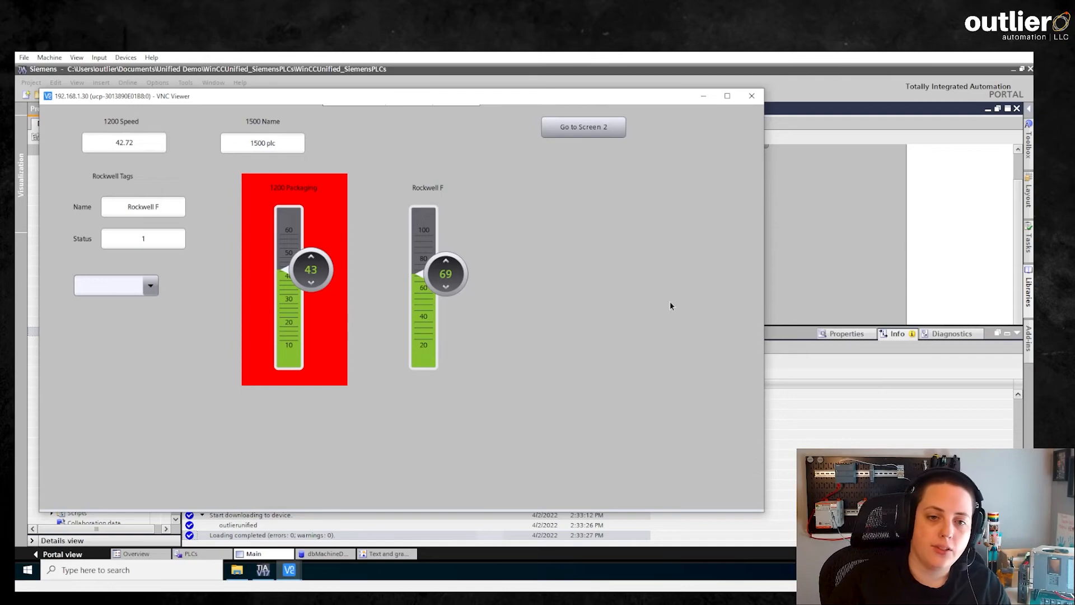